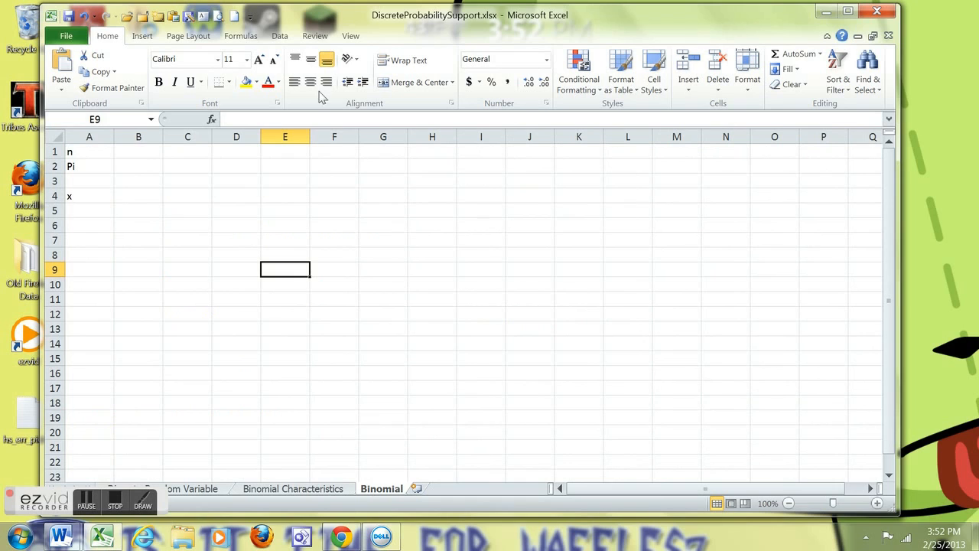
Add a text box beside the data reading "x = number of times we land on heads in 6 coin flips." and extend it down to row 11
{"action": "mouse_move", "coordinate": [355, 176]}
{"action": "left_mouse_down"}
{"action": "mouse_move", "coordinate": [383, 244]}
{"action": "mouse_move", "coordinate": [504, 271]}
{"action": "mouse_move", "coordinate": [495, 261]}
{"action": "left_mouse_up"}
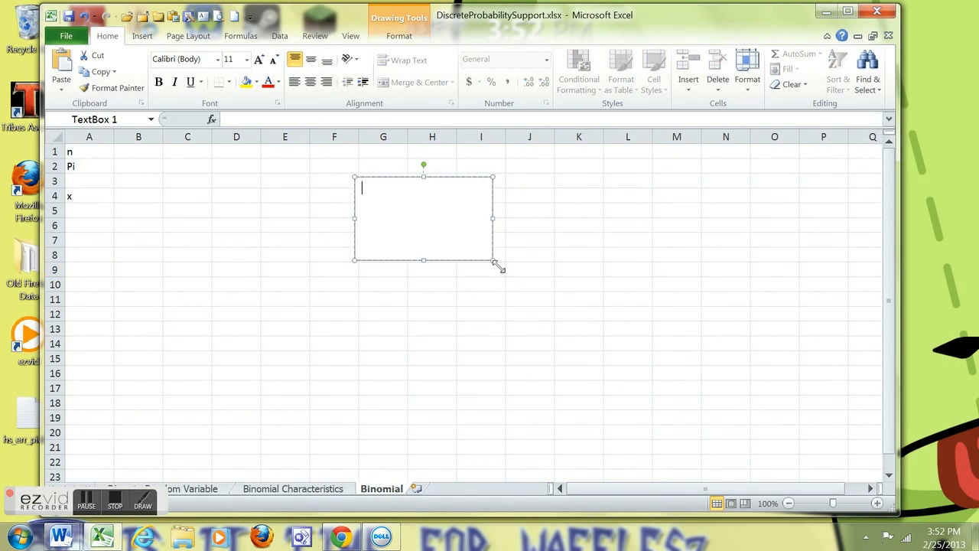
{"action": "type", "text": "x = number of times"}
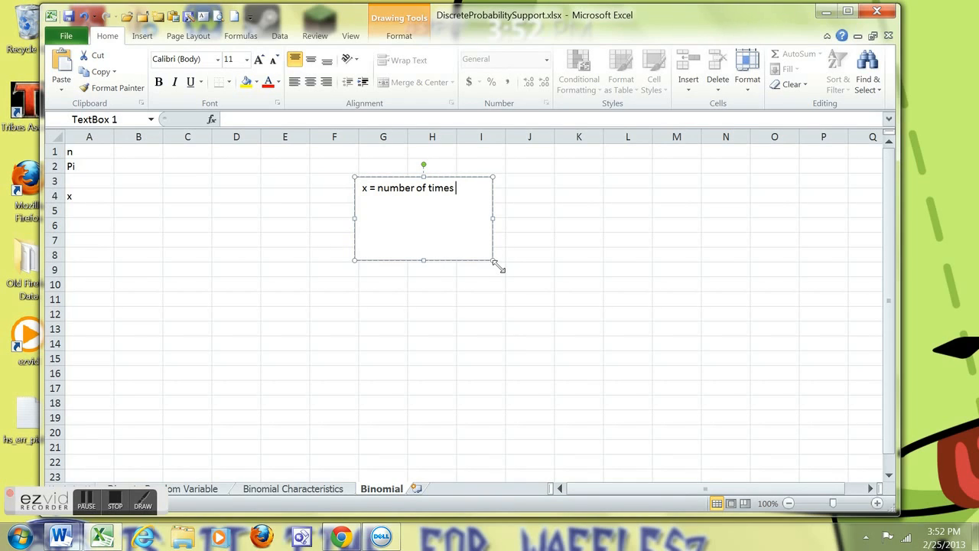
{"action": "type", "text": " we land on heads in"}
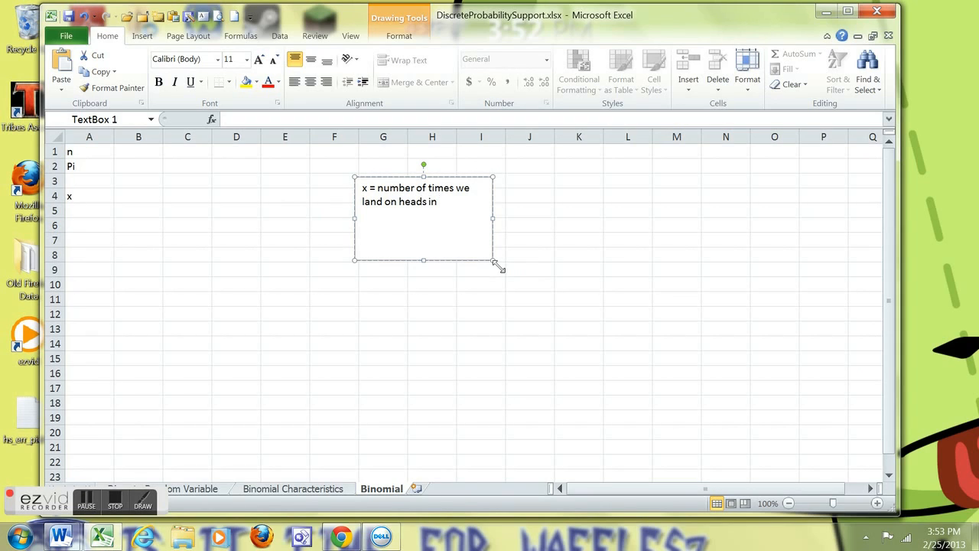
{"action": "type", "text": " 6 coin flips."}
{"action": "left_click_drag", "start_coordinate": [424, 261], "coordinate": [444, 308]}
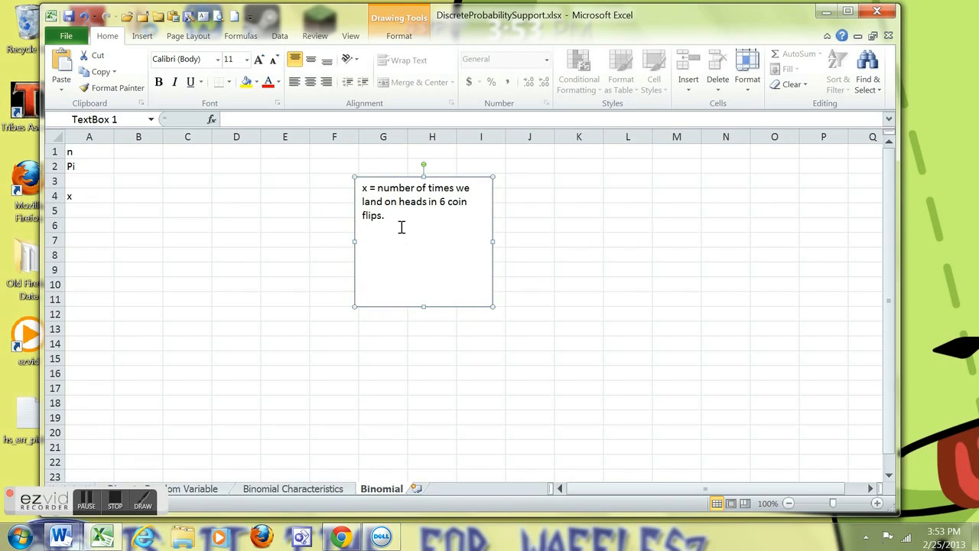
Add two further lines to the text box, separated by blank lines: "Success = land on heads" and "P(Success) = .5 = Pi"
{"action": "key", "text": "Return"}
{"action": "type", "text": "Success = land on heads"}
{"action": "key", "text": "Return"}
{"action": "type", "text": "P"}
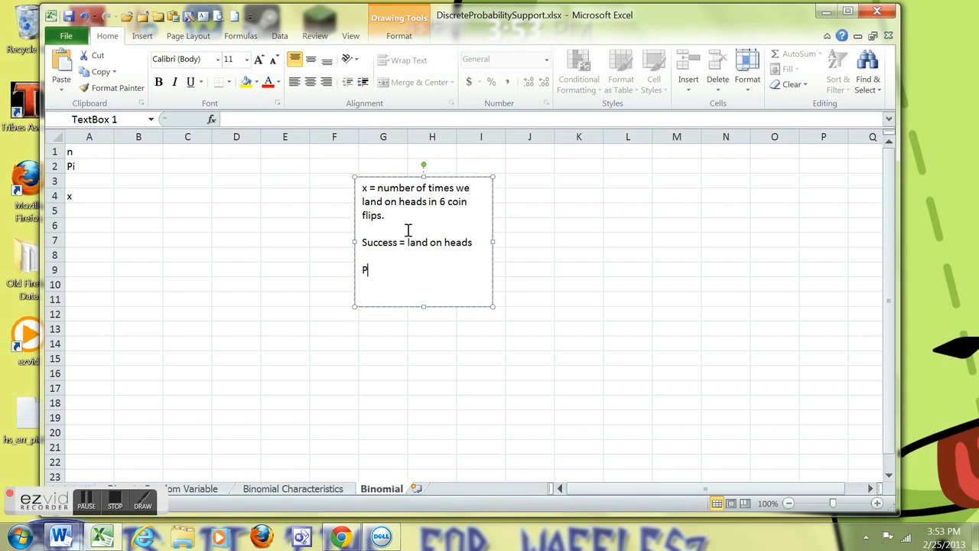
{"action": "type", "text": "(Success) = .5 = Pi"}
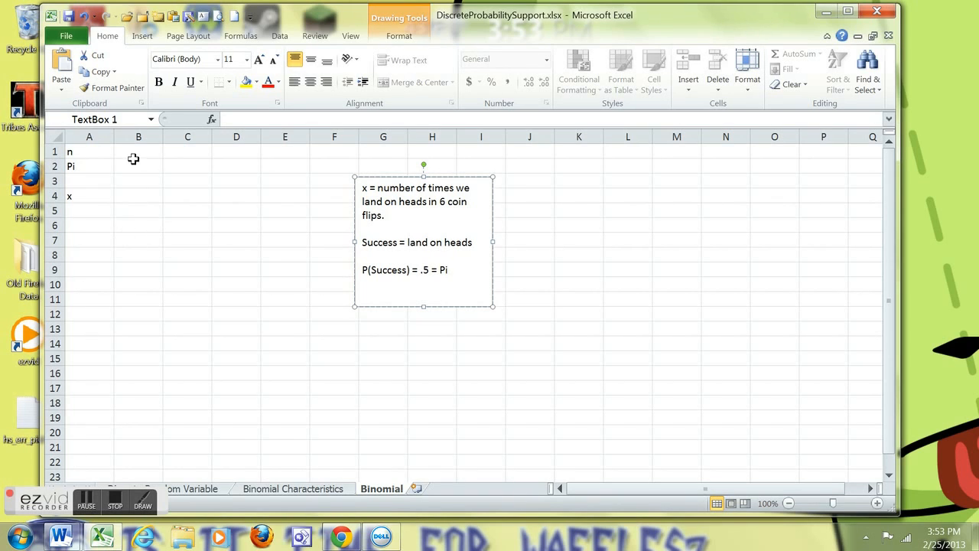
Enter 6 for n in cell B1 and .5 for Pi in cell B2
{"action": "left_click", "coordinate": [139, 156]}
{"action": "type", "text": "6"}
{"action": "key", "text": "Return"}
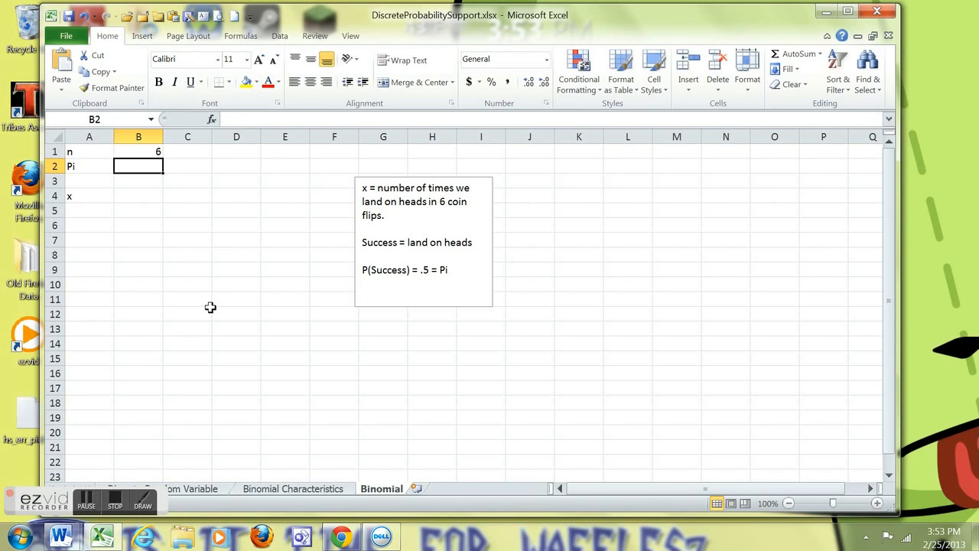
{"action": "type", "text": ".5"}
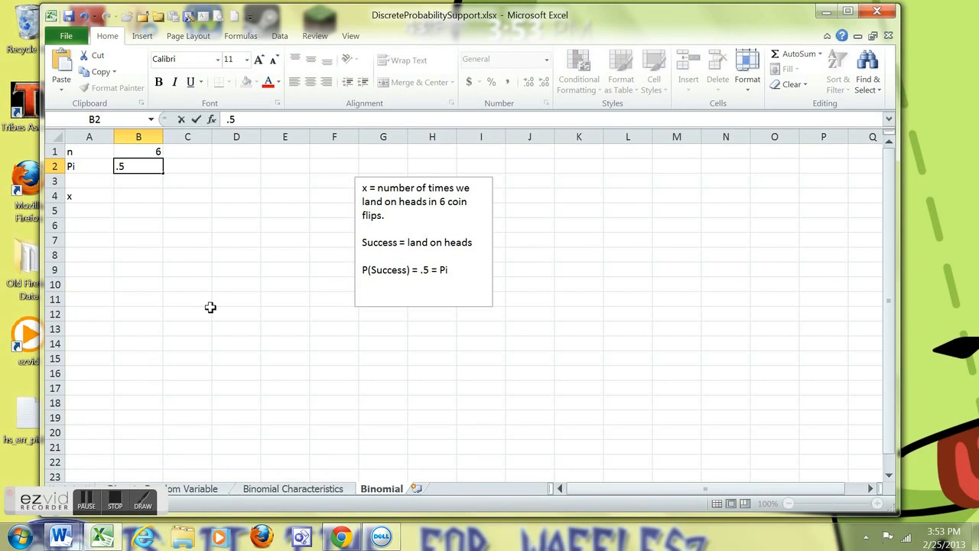
{"action": "key", "text": "Return"}
List the x values 0 through 6 in cells A5 to A11 under the x heading
{"action": "key", "text": "Return"}
{"action": "key", "text": "Return"}
{"action": "key", "text": "Left"}
{"action": "type", "text": "0"}
{"action": "key", "text": "Return"}
{"action": "type", "text": "1"}
{"action": "key", "text": "Return"}
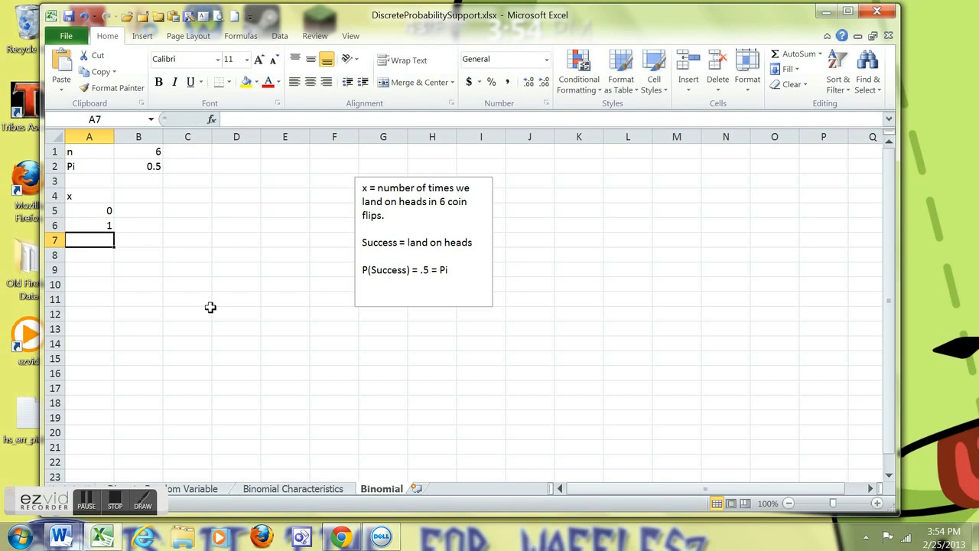
{"action": "type", "text": "2"}
{"action": "key", "text": "Return"}
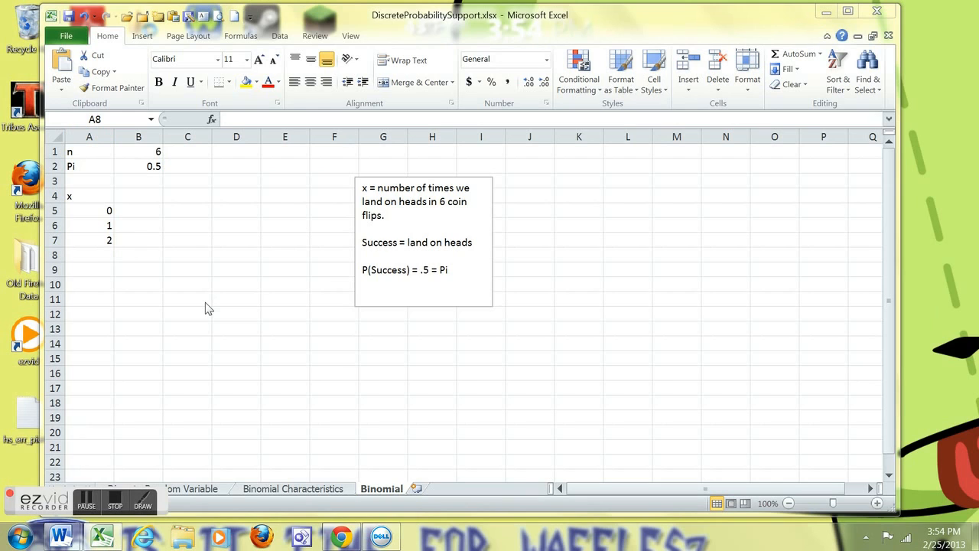
{"action": "left_click", "coordinate": [91, 263]}
{"action": "type", "text": "3"}
{"action": "key", "text": "Return"}
{"action": "type", "text": "4"}
{"action": "key", "text": "Return"}
{"action": "type", "text": "5"}
{"action": "key", "text": "Return"}
{"action": "type", "text": "6"}
{"action": "key", "text": "Return"}
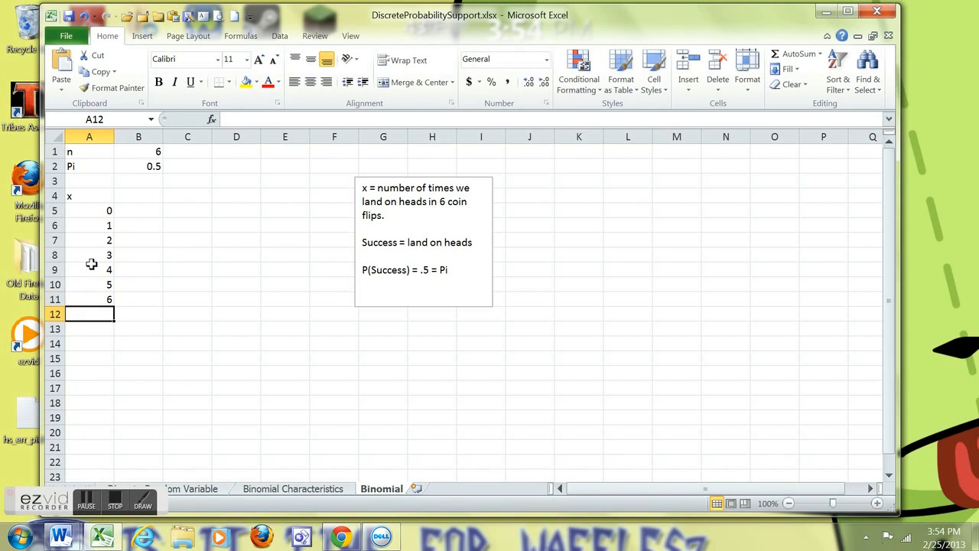
Enter the column heading P(x) in cell B4
{"action": "left_click", "coordinate": [156, 199]}
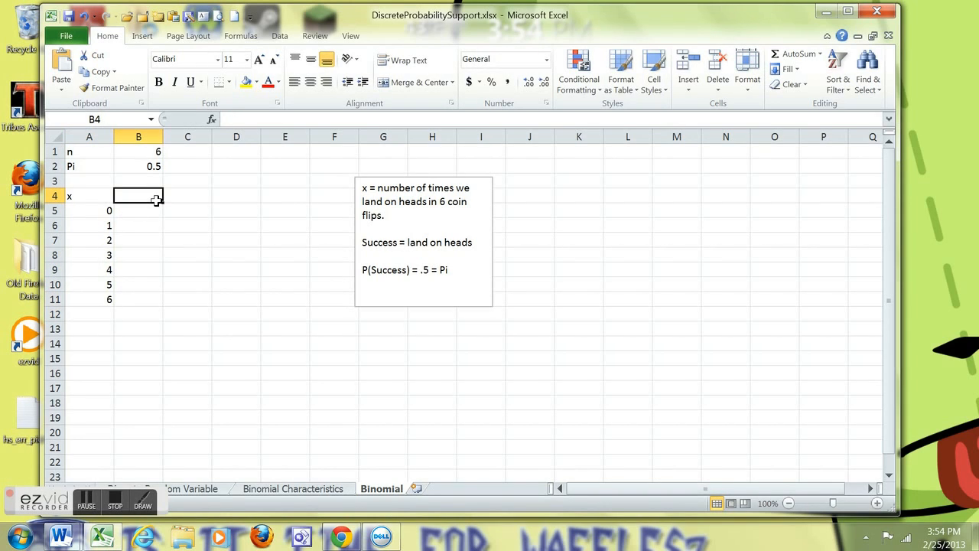
{"action": "type", "text": "p"}
{"action": "key", "text": "BackSpace"}
{"action": "type", "text": "P("}
{"action": "key", "text": "BackSpace"}
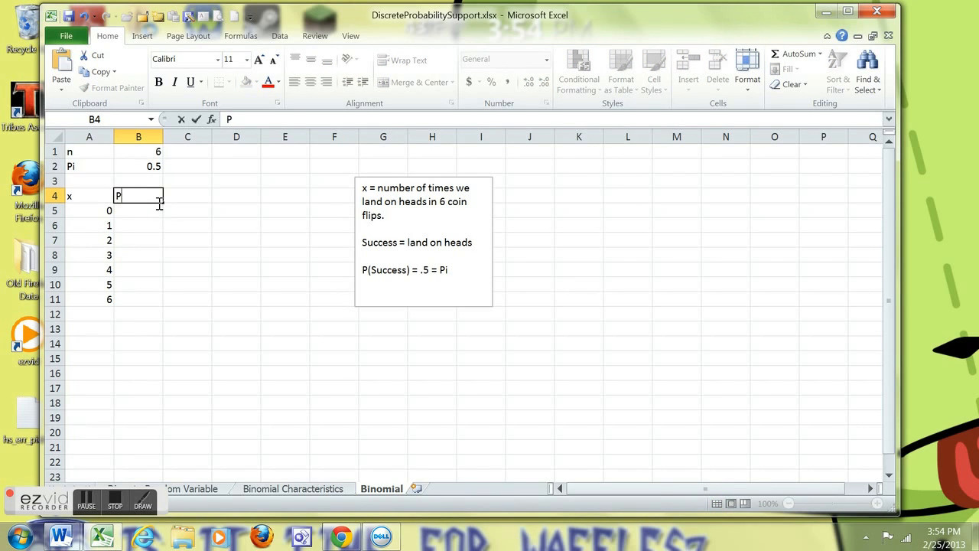
{"action": "type", "text": "(x)"}
{"action": "left_click", "coordinate": [217, 345]}
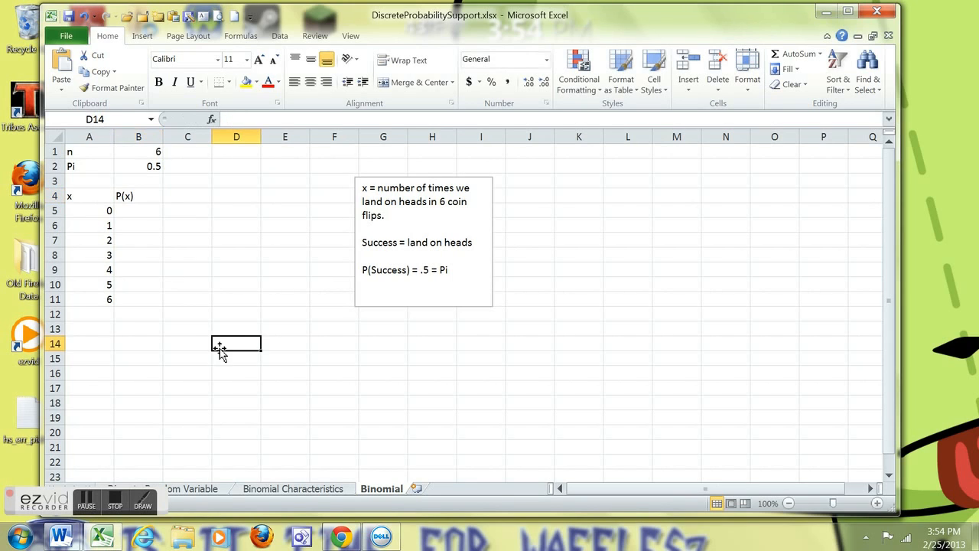
Consult the formula on the Binomial Characteristics sheet and insert the statistical function BINOM.DIST in cell B5 of the Binomial sheet
{"action": "left_click", "coordinate": [140, 216]}
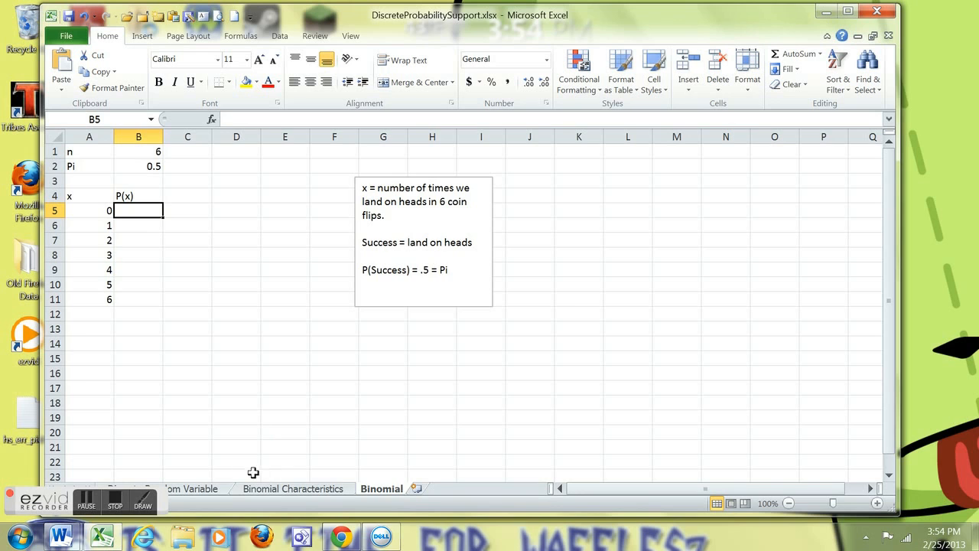
{"action": "left_click", "coordinate": [283, 489]}
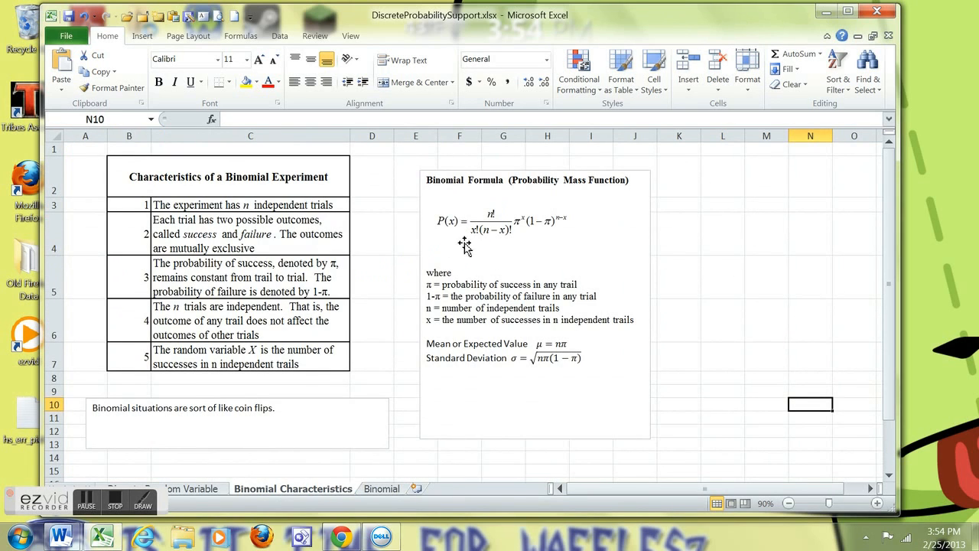
{"action": "left_click", "coordinate": [383, 490]}
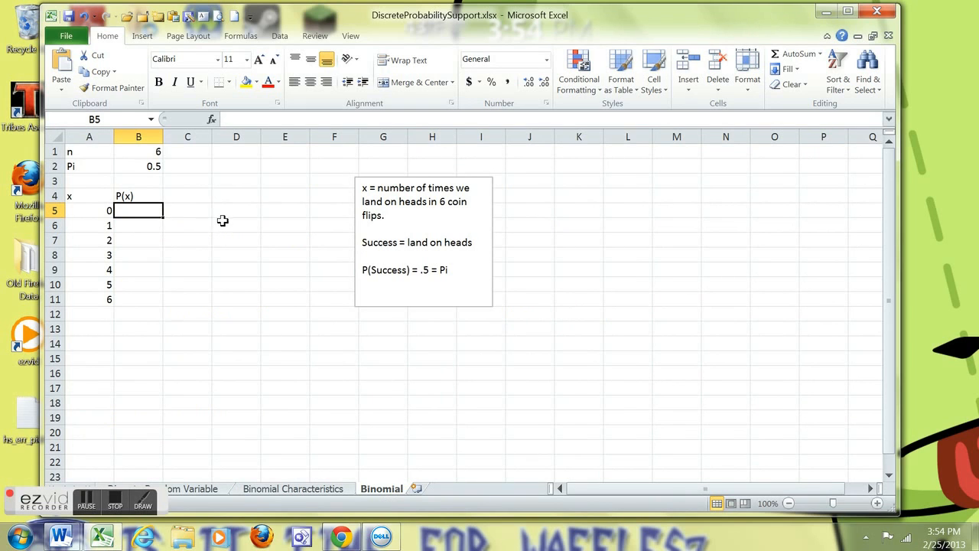
{"action": "left_click", "coordinate": [212, 120]}
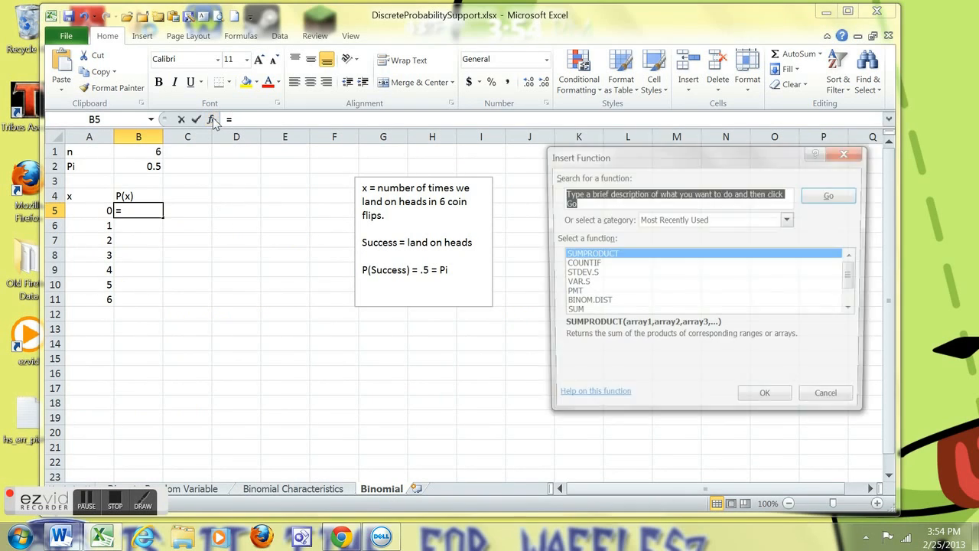
{"action": "left_click", "coordinate": [790, 221]}
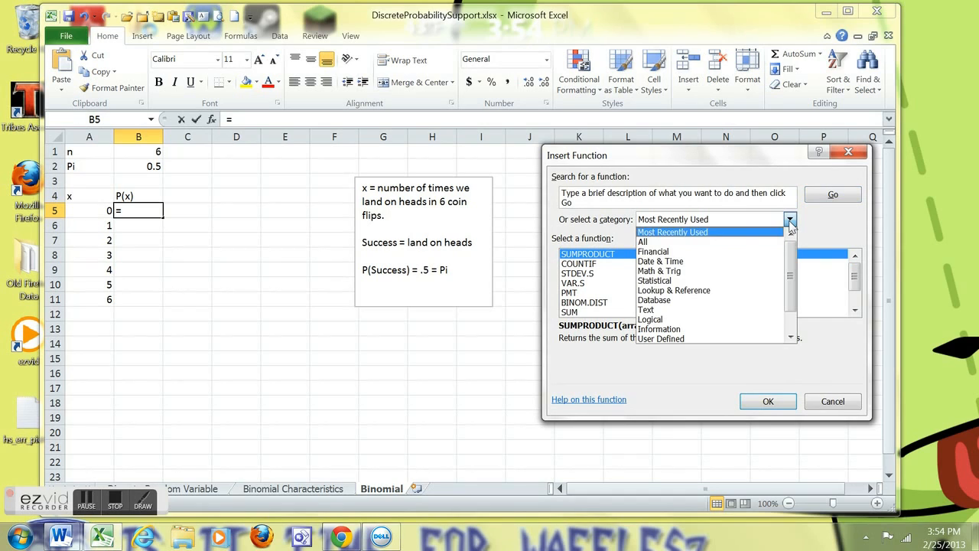
{"action": "left_click", "coordinate": [677, 281]}
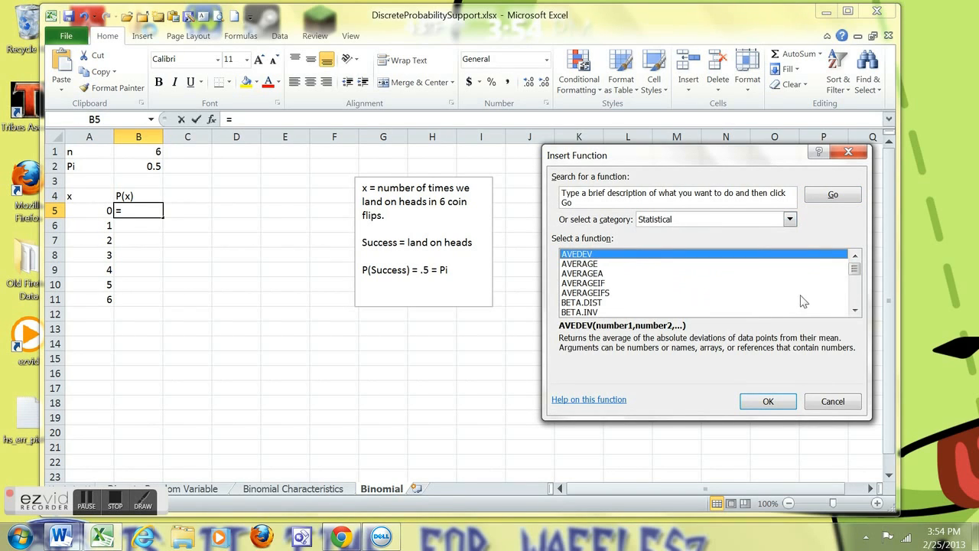
{"action": "left_click", "coordinate": [854, 310]}
{"action": "left_click", "coordinate": [854, 310]}
{"action": "left_click", "coordinate": [854, 309]}
{"action": "left_click", "coordinate": [855, 310]}
{"action": "left_click", "coordinate": [854, 310]}
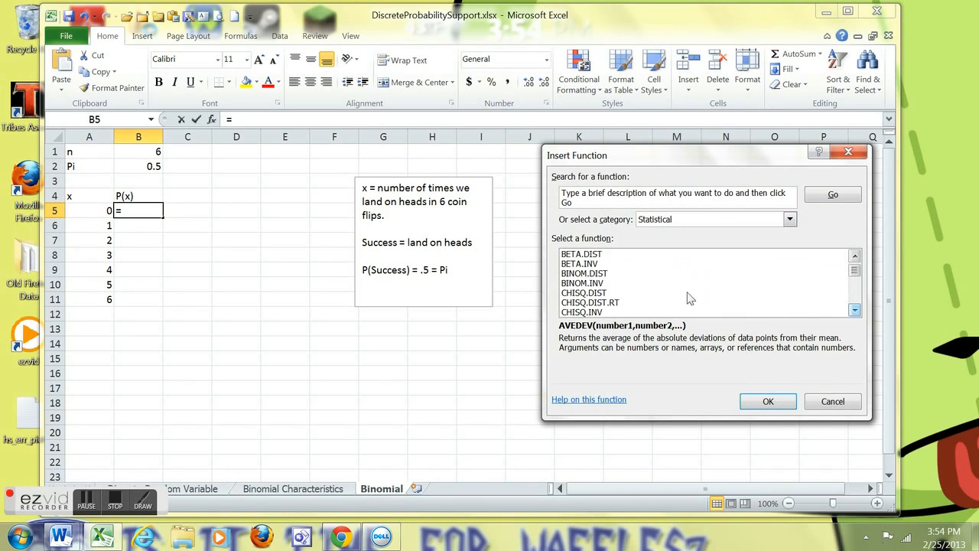
{"action": "left_click", "coordinate": [595, 274]}
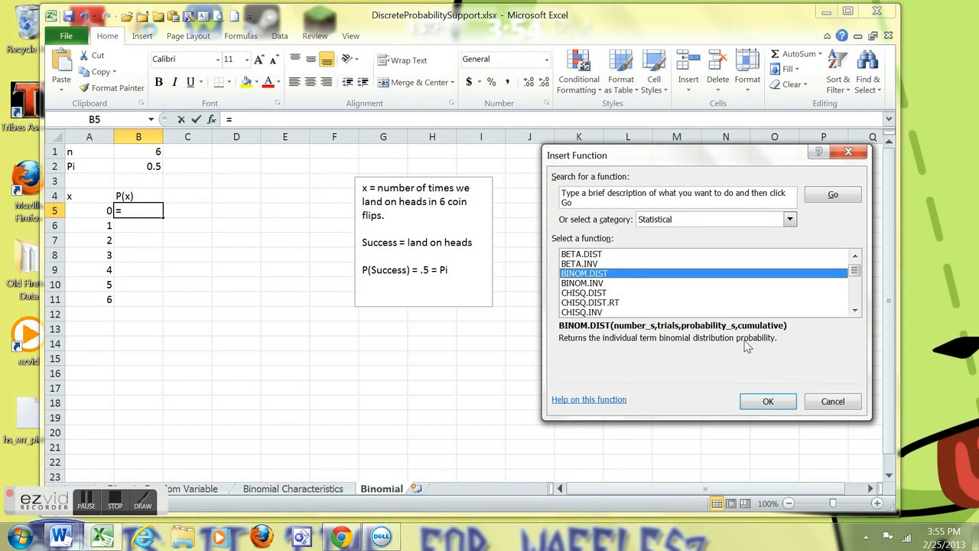
{"action": "left_click", "coordinate": [768, 401]}
Complete the BINOM.DIST arguments with A5 as Number_s, absolute $B$1 as Trials, absolute $B$2 as Probability_s and false as Cumulative
{"action": "left_click_drag", "start_coordinate": [662, 177], "coordinate": [413, 178]}
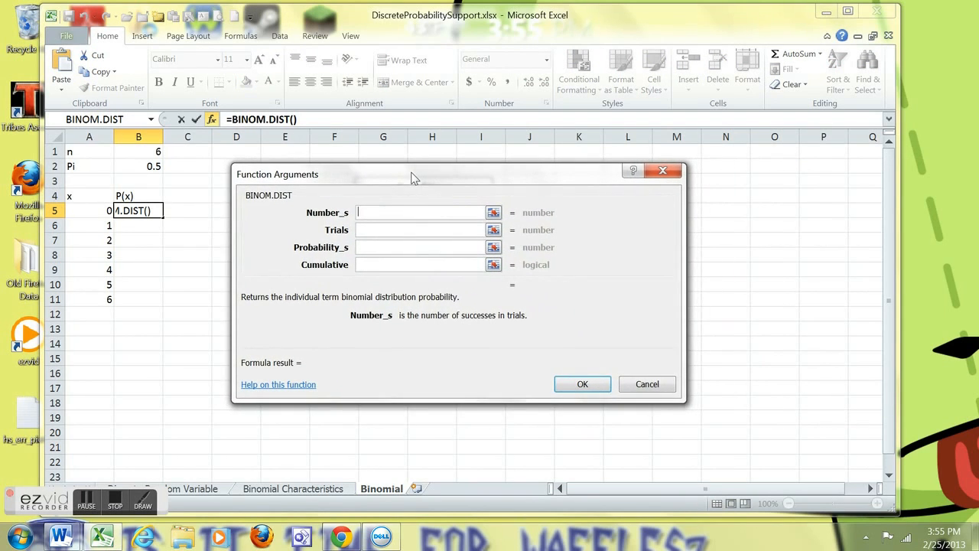
{"action": "left_click", "coordinate": [97, 215]}
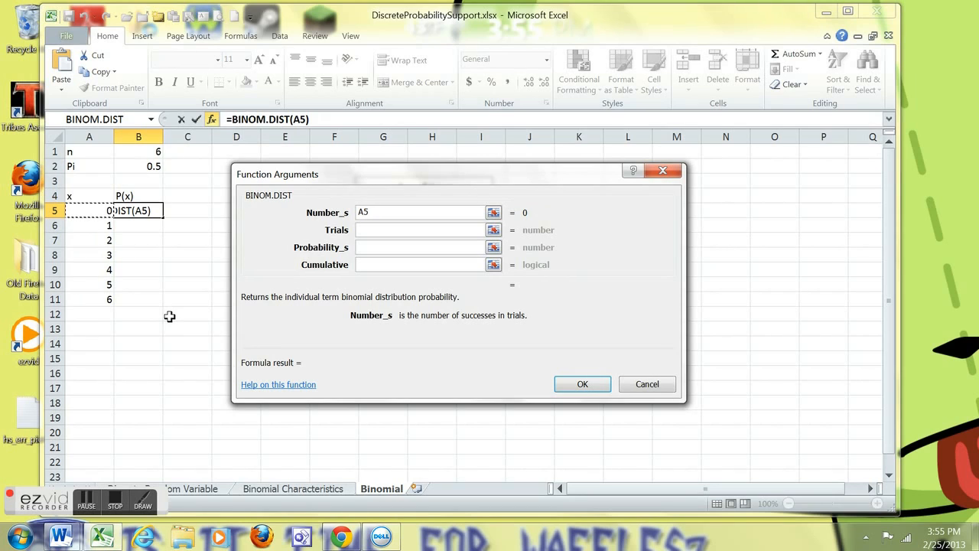
{"action": "key", "text": "Tab"}
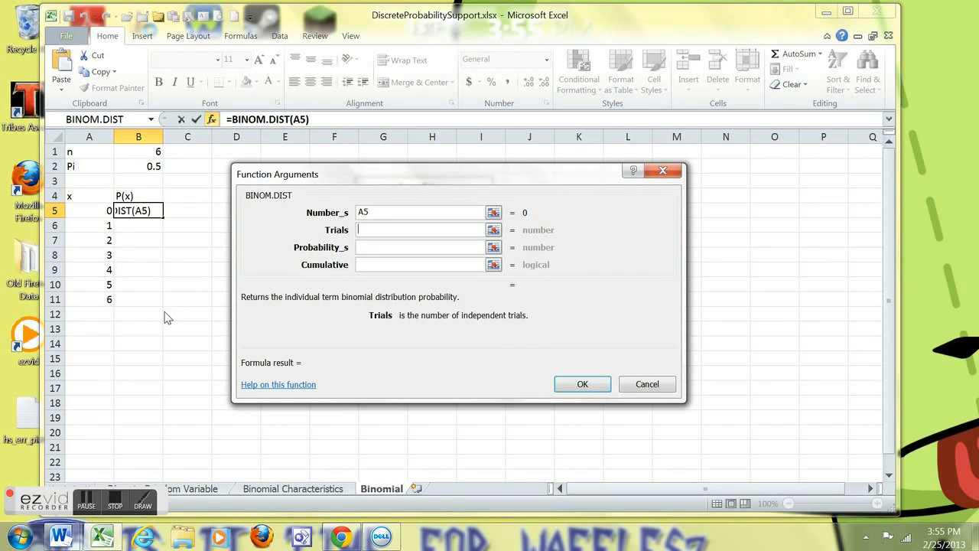
{"action": "left_click", "coordinate": [143, 156]}
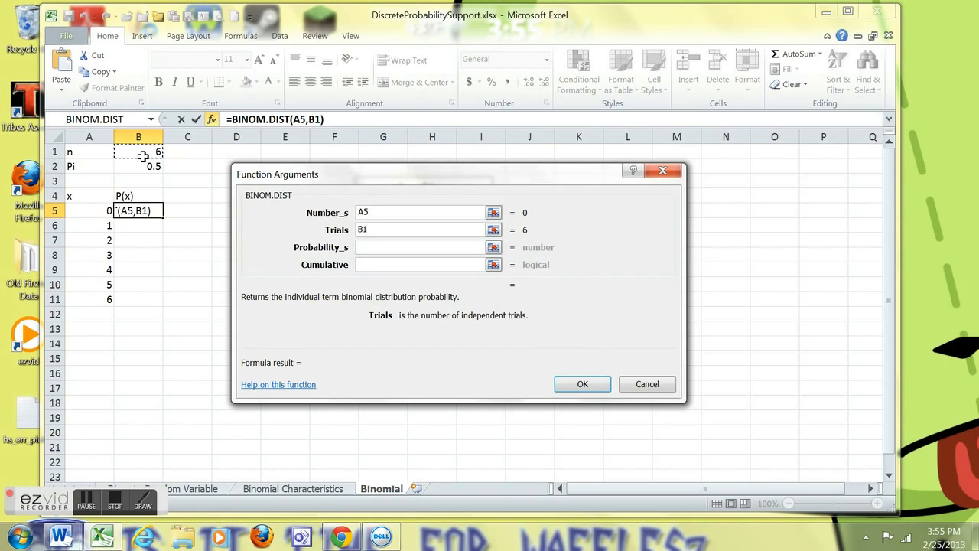
{"action": "key", "text": "F4"}
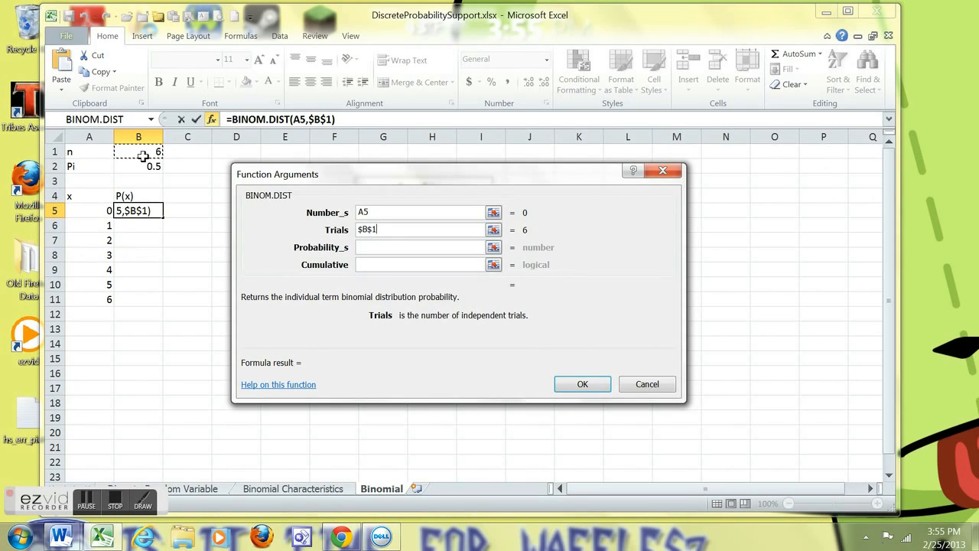
{"action": "key", "text": "Tab"}
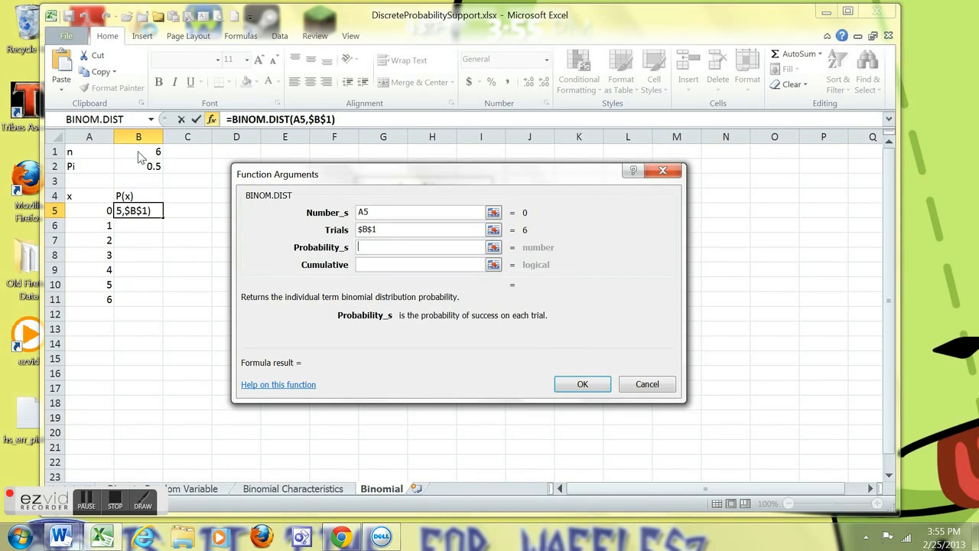
{"action": "left_click", "coordinate": [144, 172]}
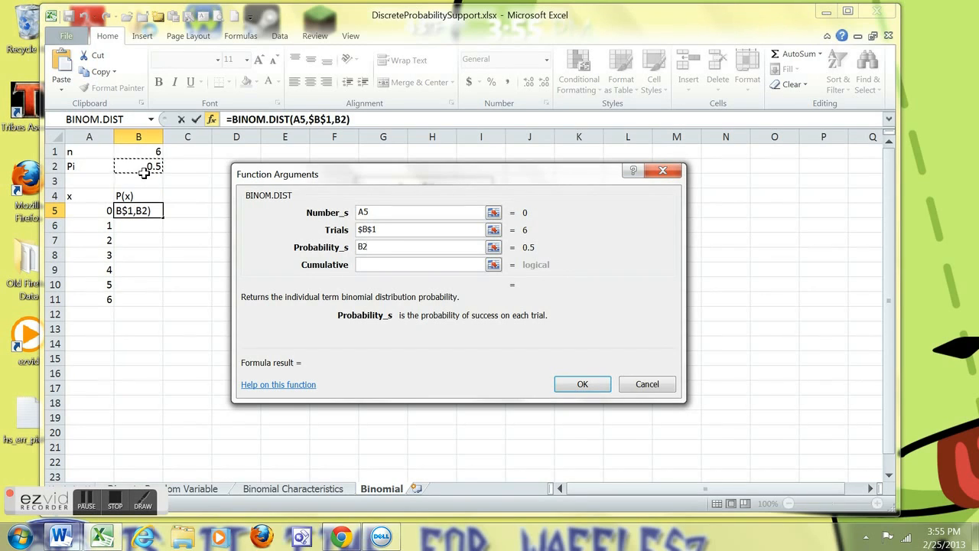
{"action": "key", "text": "F4"}
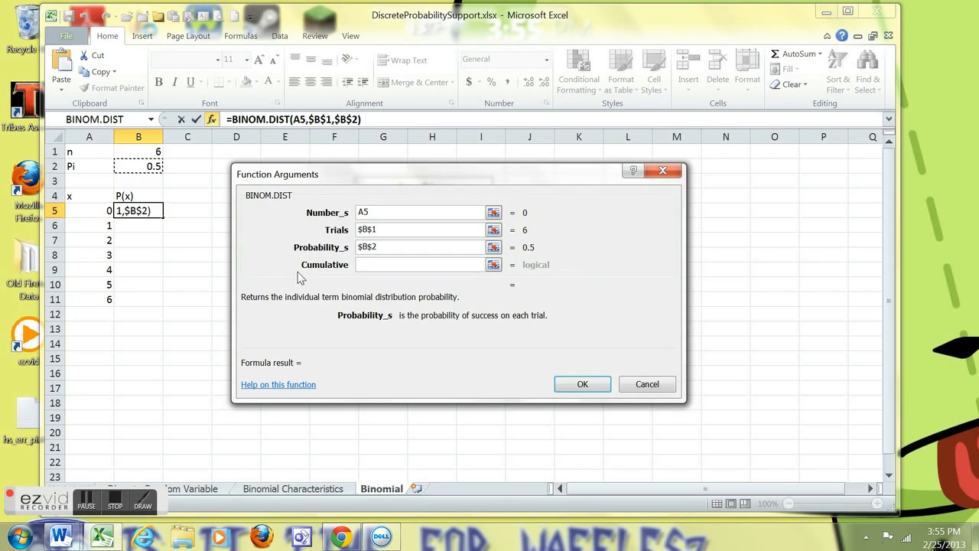
{"action": "left_click", "coordinate": [382, 273]}
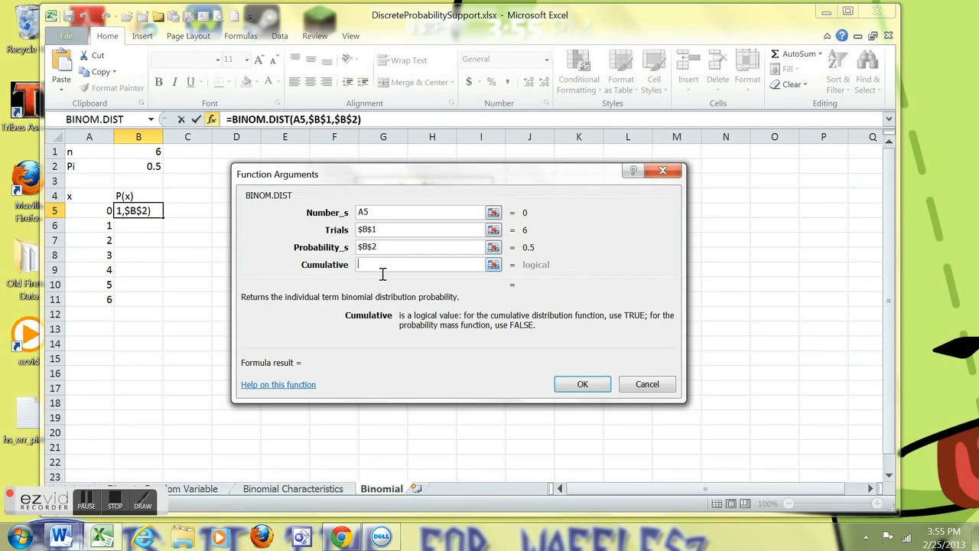
{"action": "type", "text": "false"}
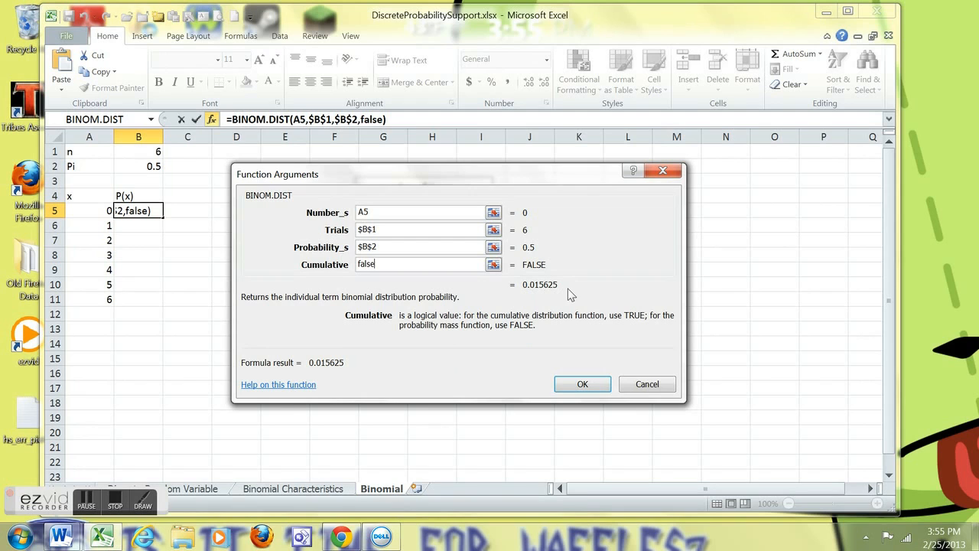
{"action": "left_click", "coordinate": [583, 385]}
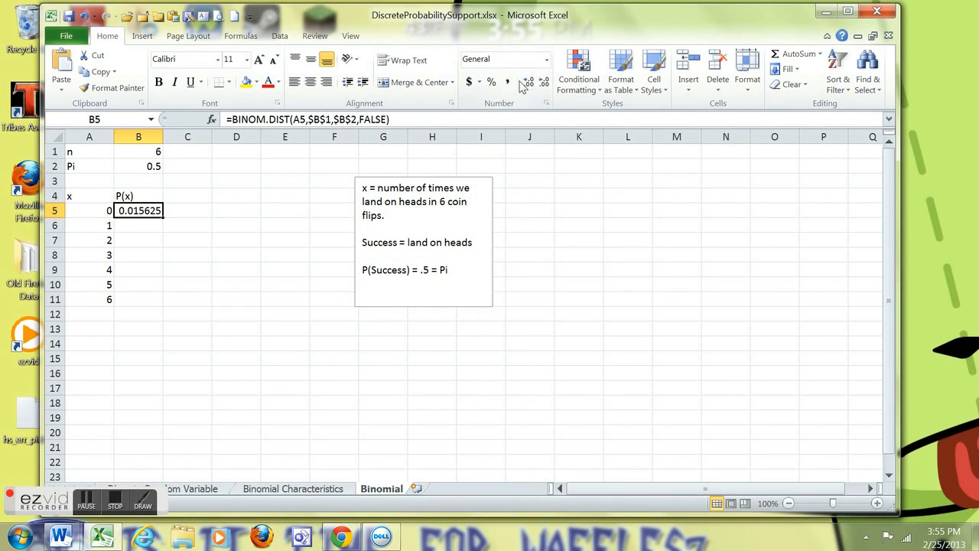
Show the probability in B5 with four decimal places and fill its formula down to B11
{"action": "left_click", "coordinate": [544, 83]}
{"action": "left_click", "coordinate": [543, 83]}
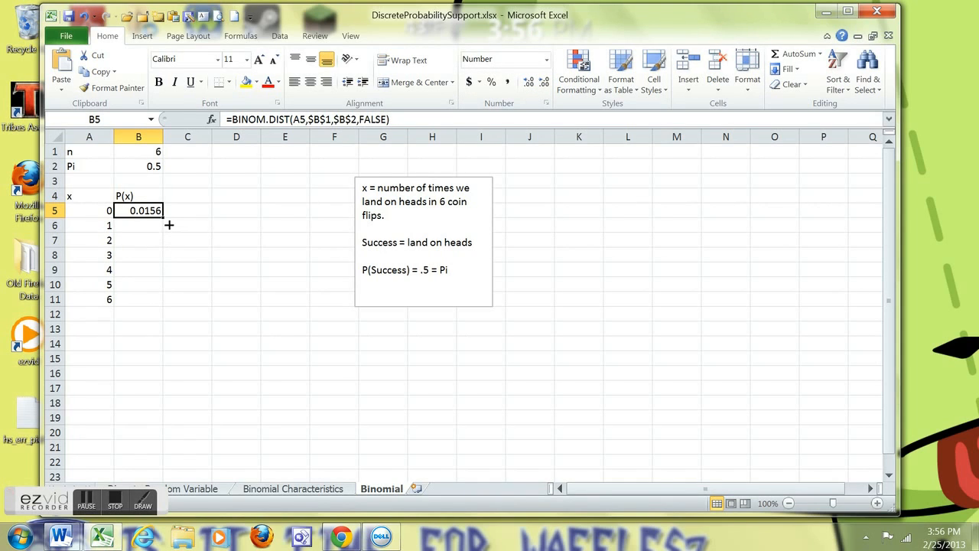
{"action": "left_click_drag", "start_coordinate": [168, 225], "coordinate": [168, 307]}
{"action": "left_click", "coordinate": [229, 328]}
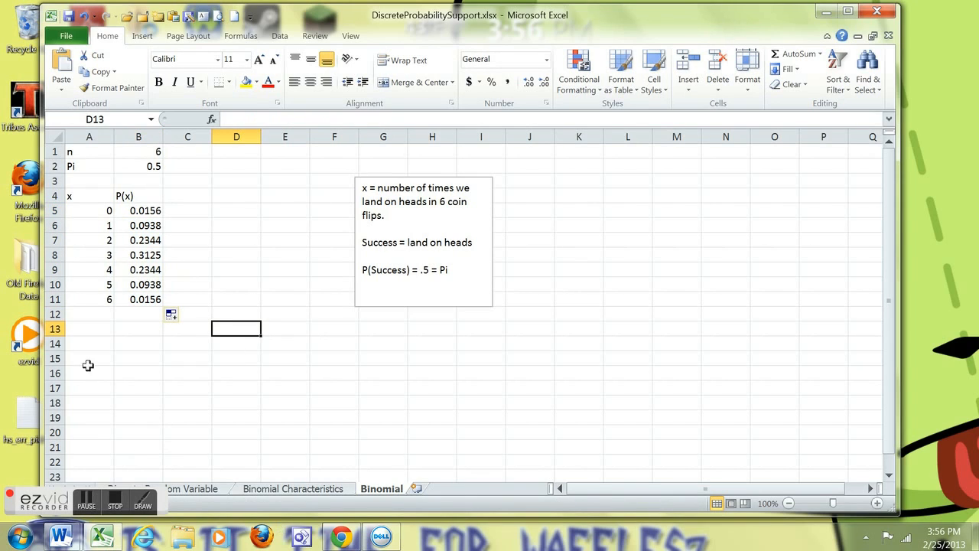
Label cell A12 as Sum and total the probabilities B5:B11 in B12 with the SUM function
{"action": "left_click", "coordinate": [95, 322]}
{"action": "type", "text": "Sum"}
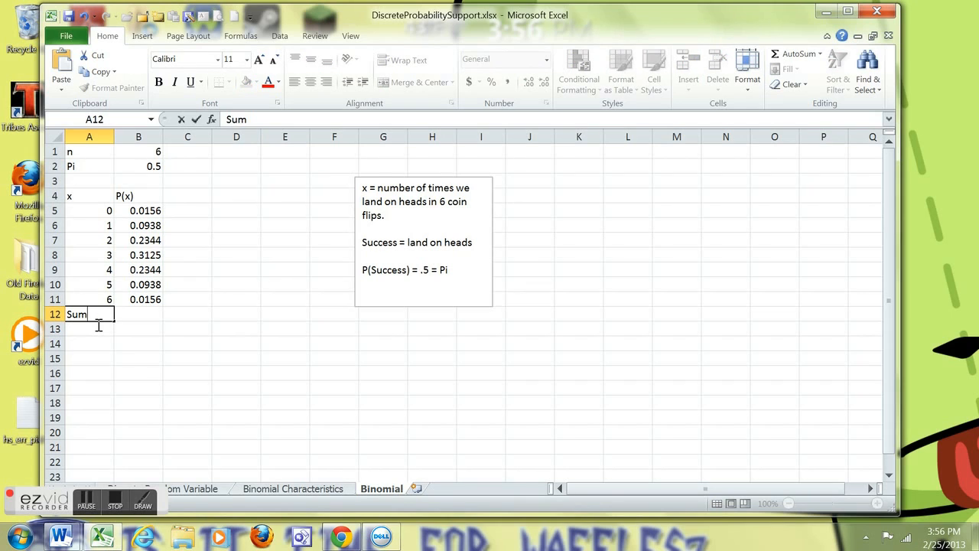
{"action": "key", "text": "Tab"}
{"action": "type", "text": "=s"}
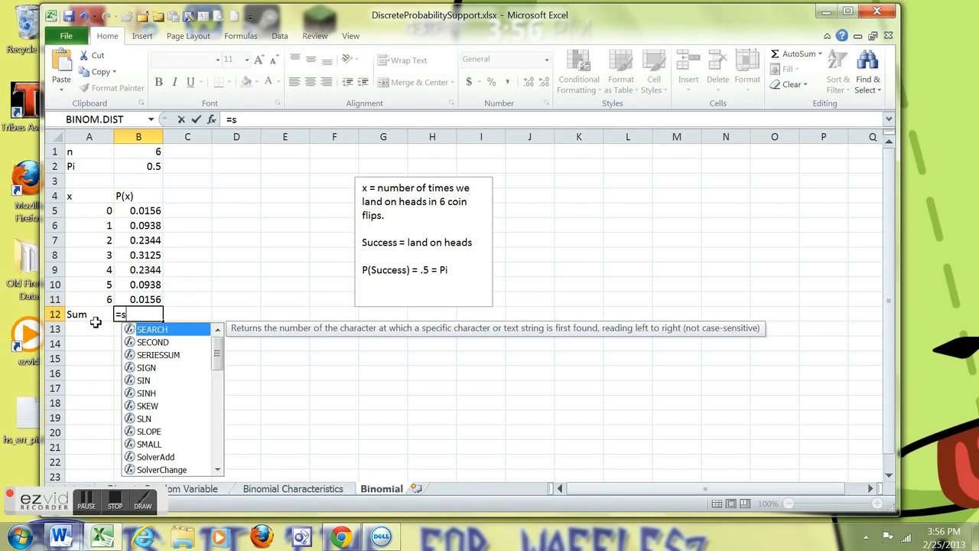
{"action": "type", "text": "um("}
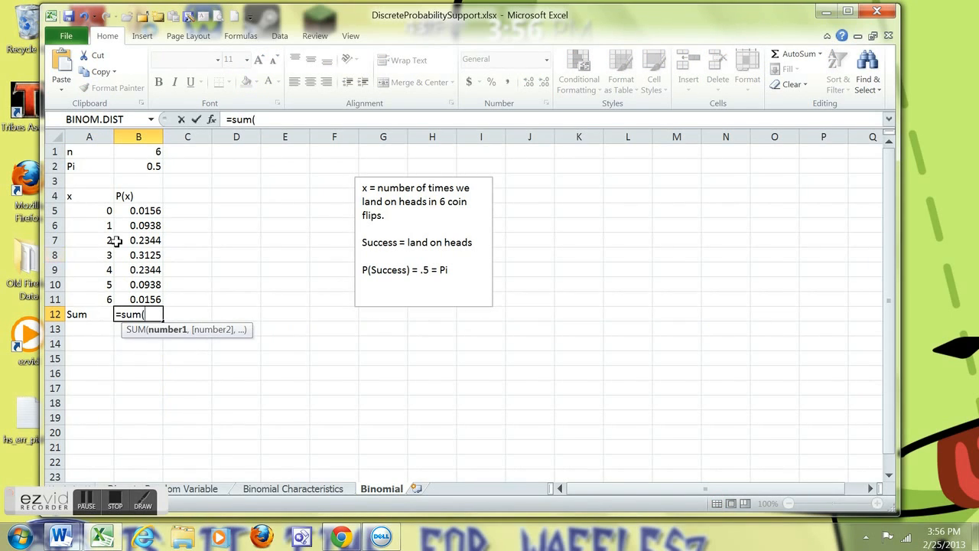
{"action": "left_click_drag", "start_coordinate": [145, 212], "coordinate": [153, 304]}
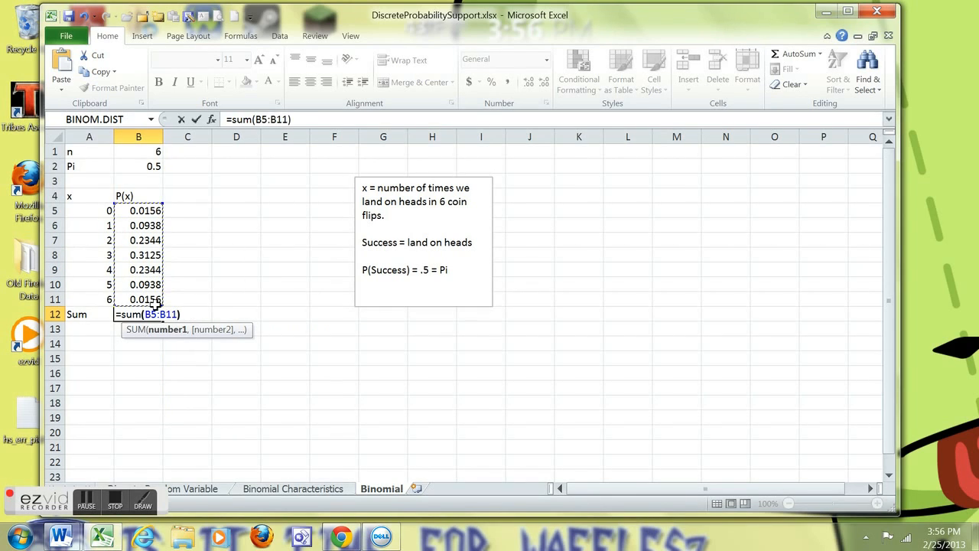
{"action": "type", "text": ")"}
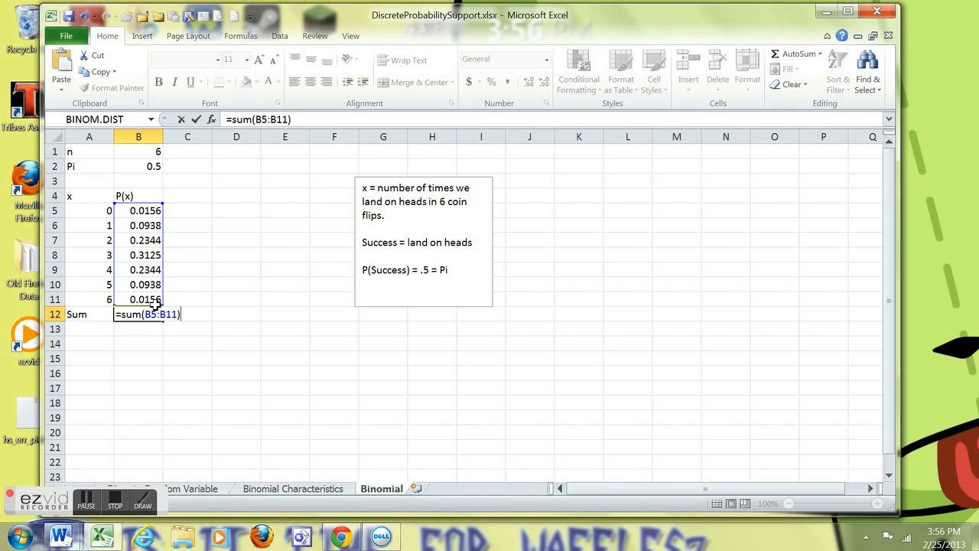
{"action": "key", "text": "Return"}
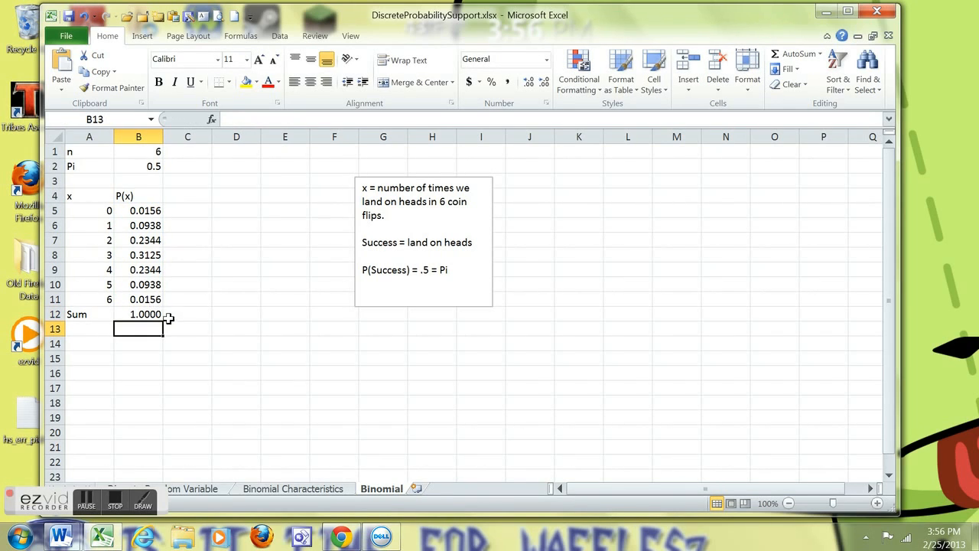
Enter the column heading Cum Prob in cell C4
{"action": "left_click", "coordinate": [190, 202]}
{"action": "type", "text": "C"}
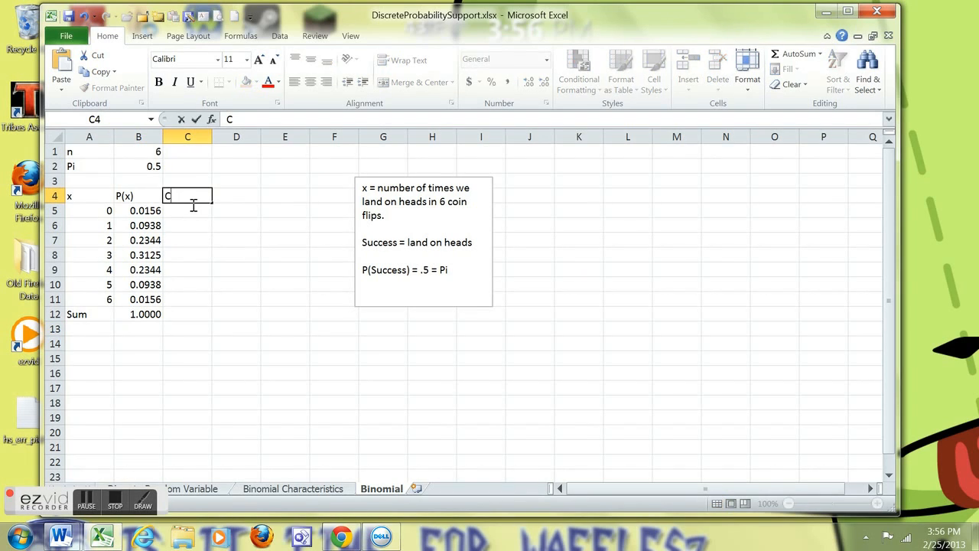
{"action": "type", "text": "um Prob"}
{"action": "key", "text": "Return"}
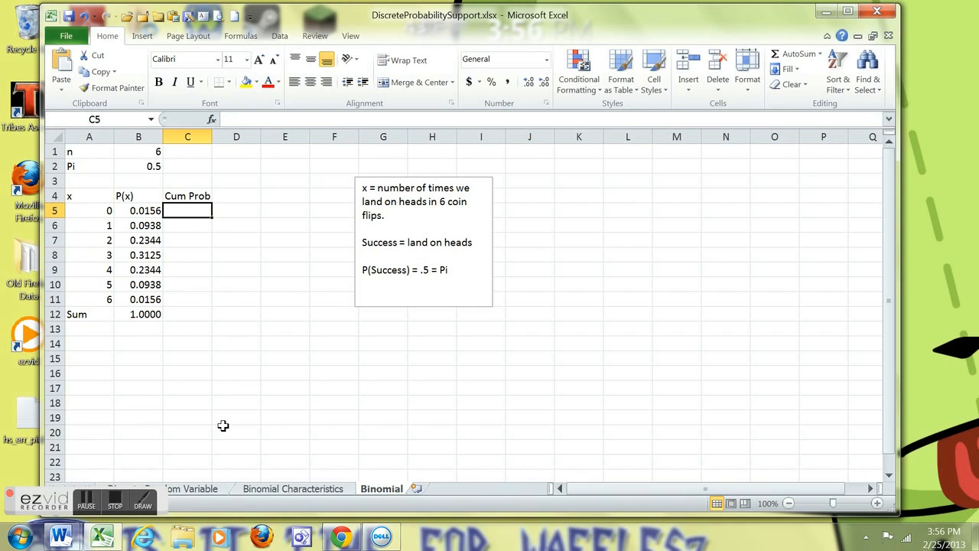
Insert the recently used function BINOM.DIST in cell C5
{"action": "left_click", "coordinate": [211, 119]}
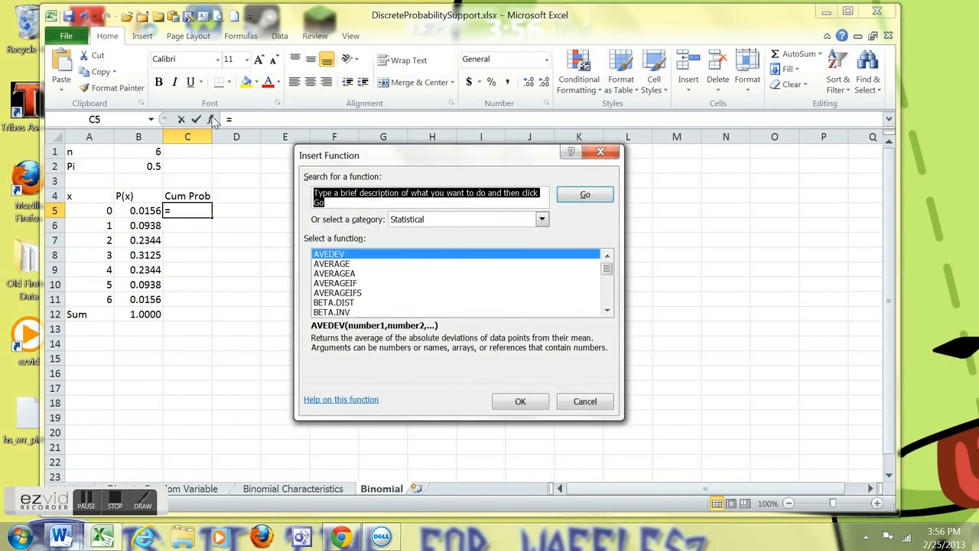
{"action": "left_click", "coordinate": [542, 220]}
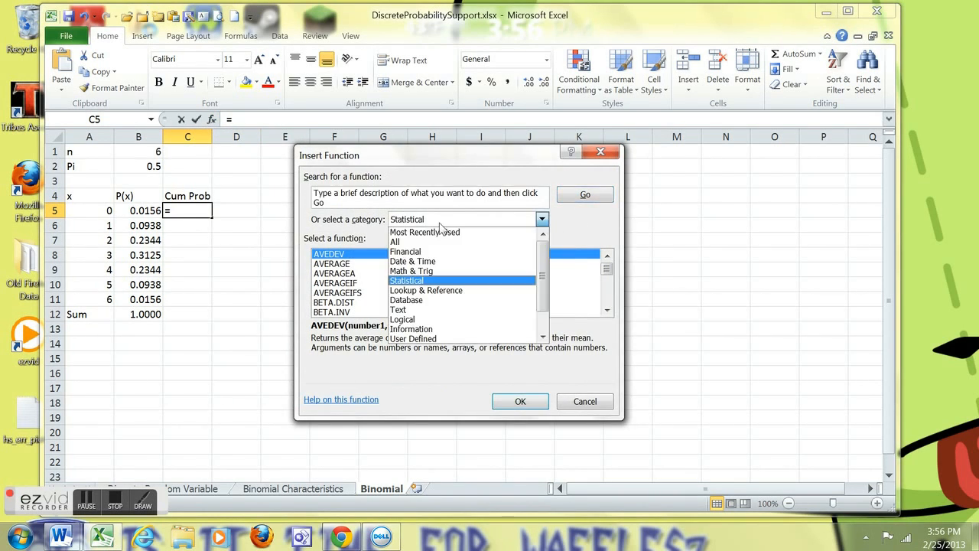
{"action": "left_click", "coordinate": [433, 232]}
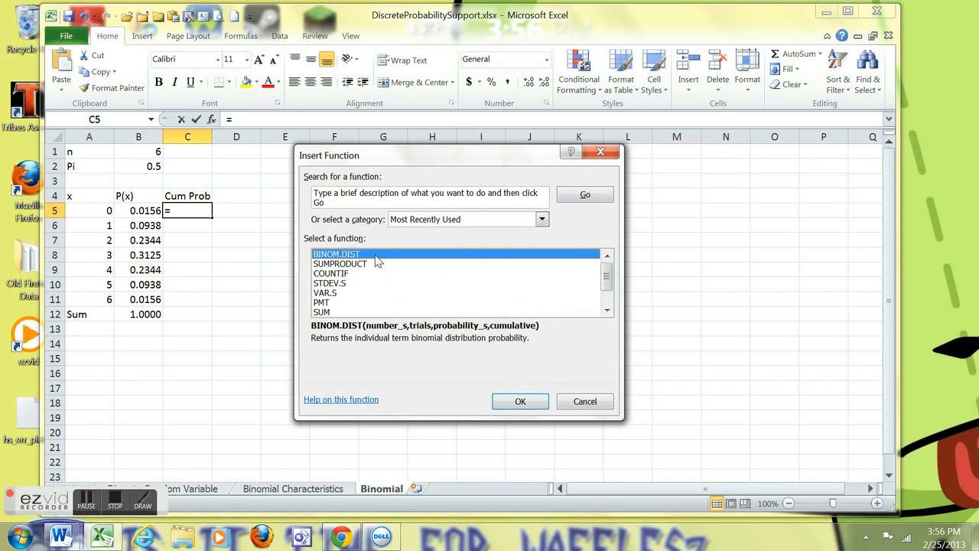
{"action": "left_click", "coordinate": [514, 403]}
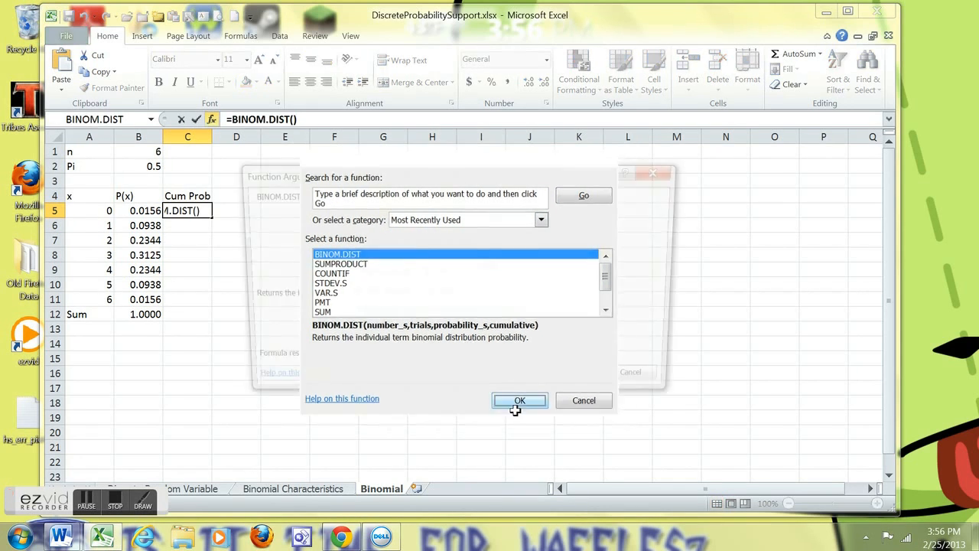
Complete the BINOM.DIST arguments with A5 as Number_s, absolute $B$1 as Trials, absolute $B$2 as Probability_s and true as Cumulative
{"action": "left_click_drag", "start_coordinate": [371, 165], "coordinate": [383, 166]}
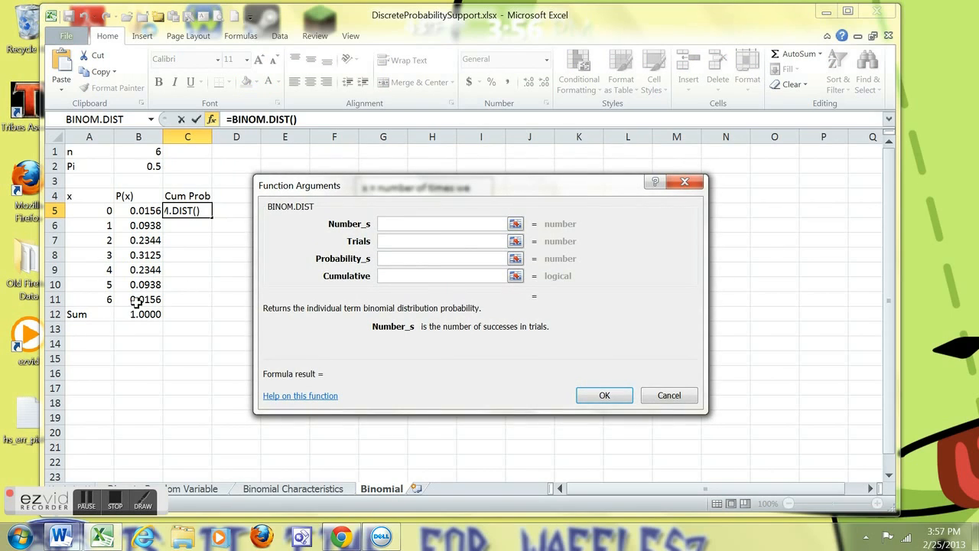
{"action": "left_click", "coordinate": [90, 216]}
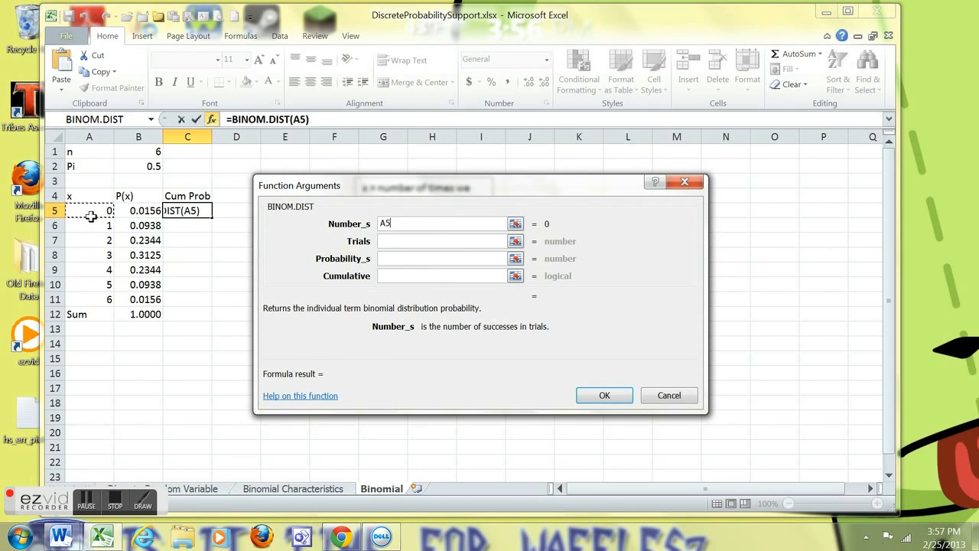
{"action": "key", "text": "Tab"}
{"action": "left_click", "coordinate": [151, 154]}
{"action": "key", "text": "F4"}
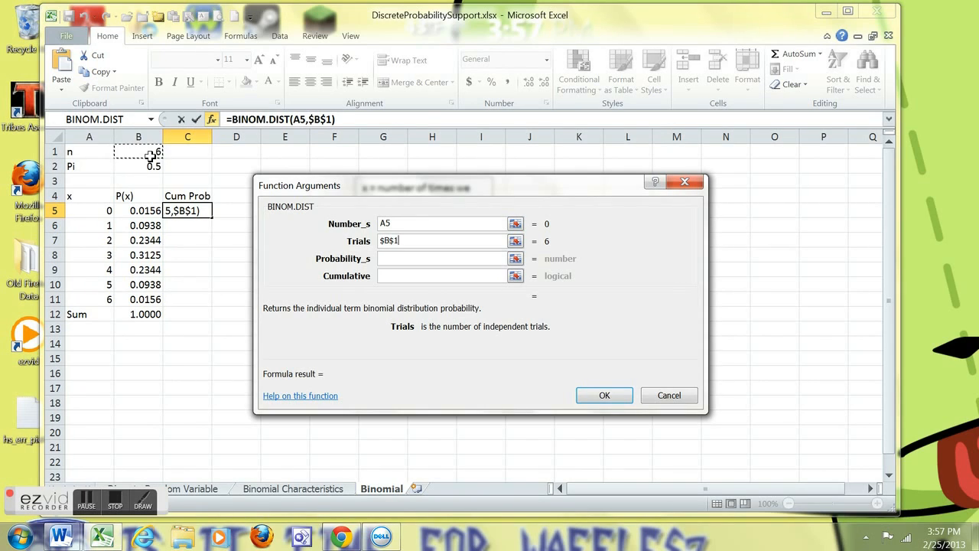
{"action": "key", "text": "Tab"}
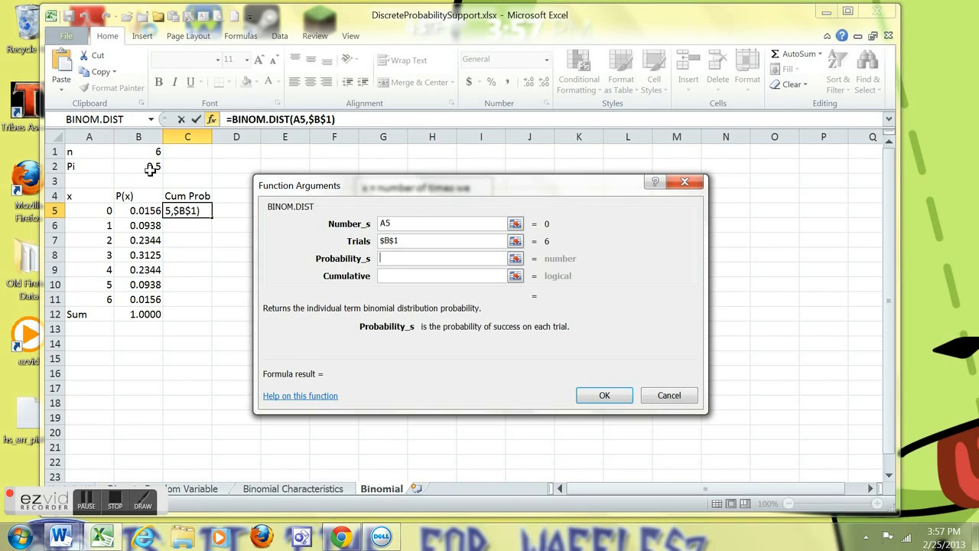
{"action": "left_click", "coordinate": [151, 170]}
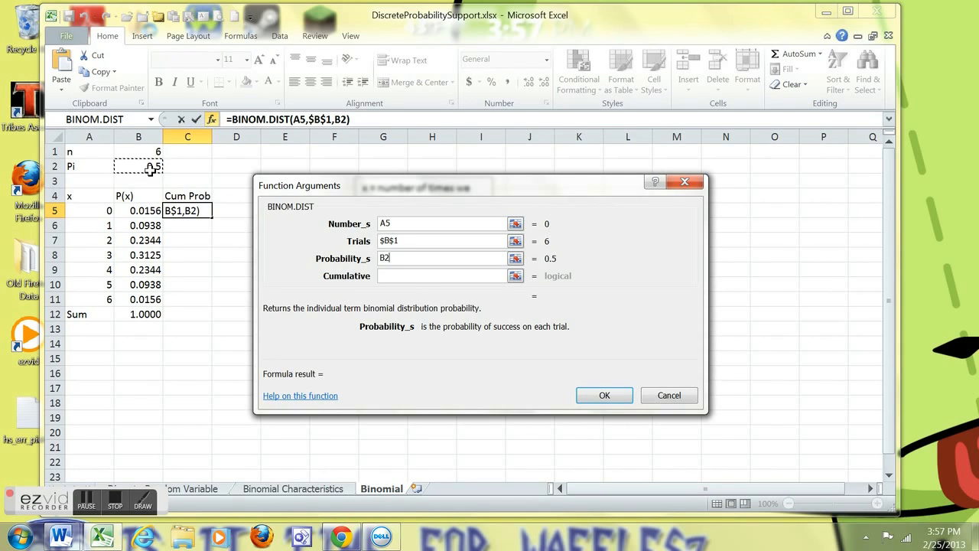
{"action": "key", "text": "F4"}
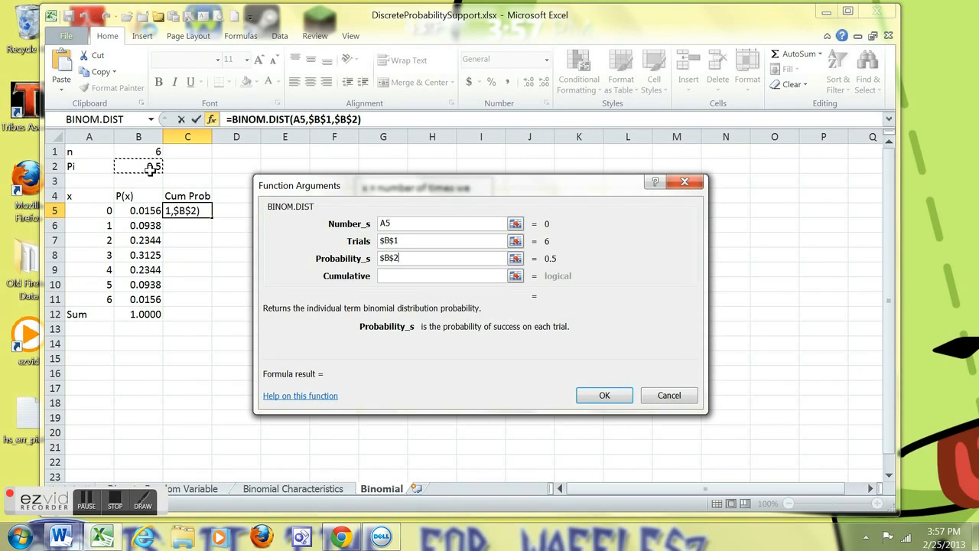
{"action": "left_click", "coordinate": [387, 277]}
{"action": "type", "text": "true"}
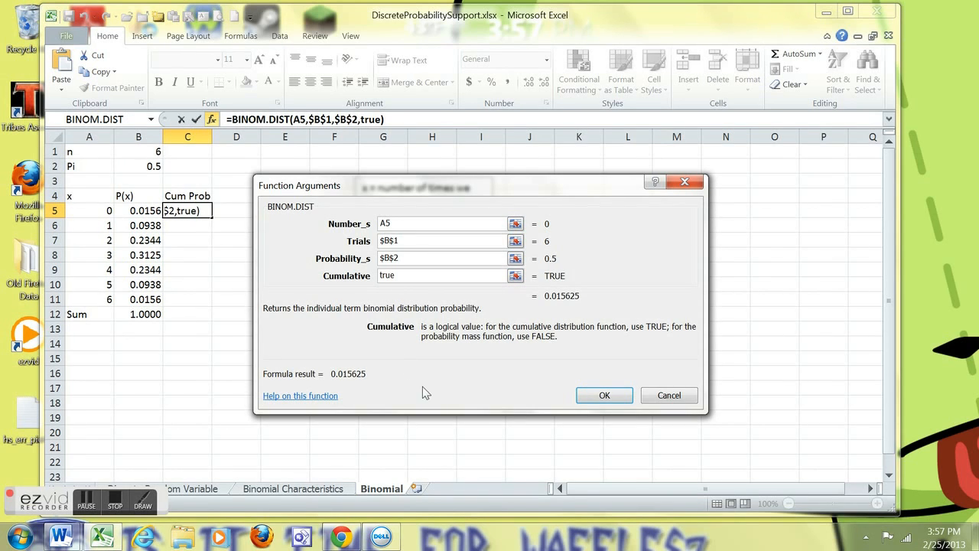
{"action": "left_click", "coordinate": [605, 394]}
{"action": "left_click", "coordinate": [371, 378]}
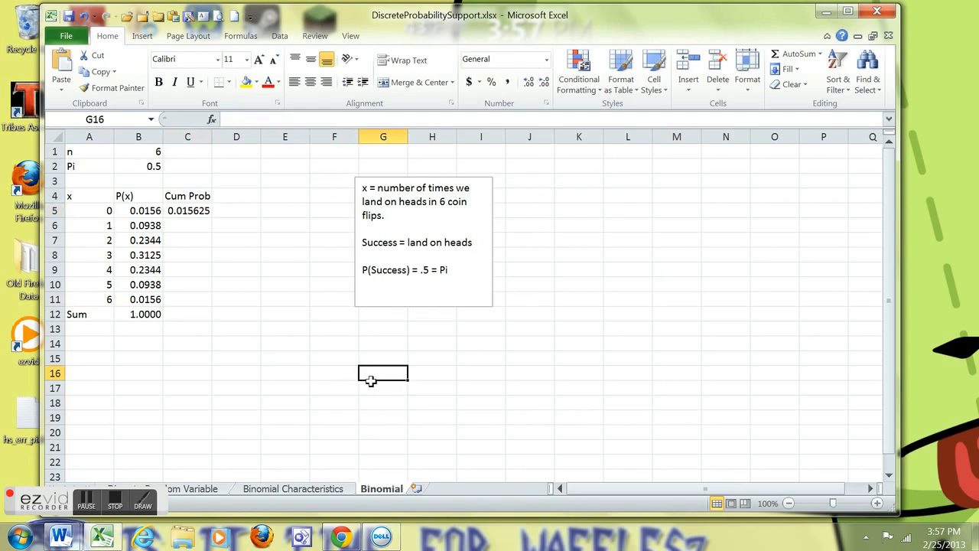
Fill the cumulative formula in C5 down to C11 and show C5:C11 with four decimal places
{"action": "left_click", "coordinate": [198, 216]}
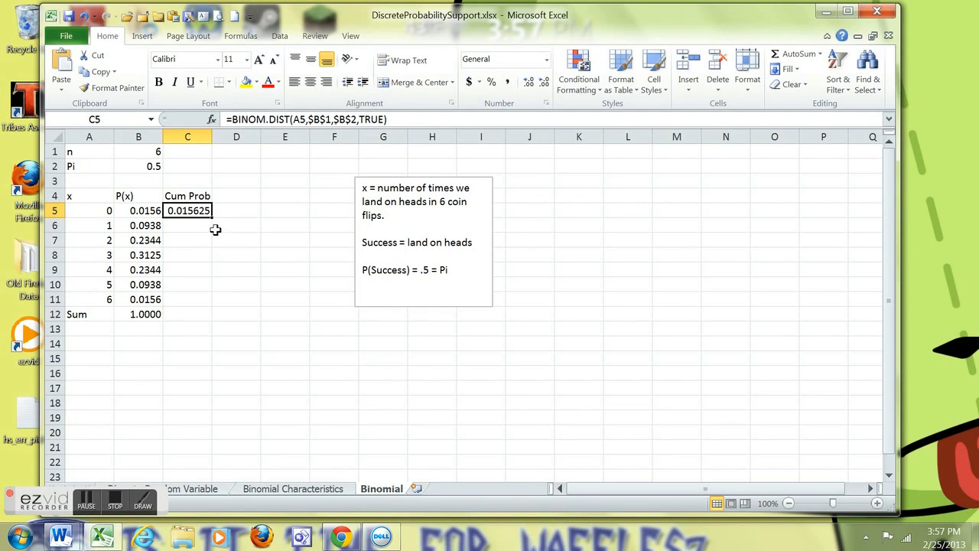
{"action": "left_click_drag", "start_coordinate": [212, 218], "coordinate": [213, 303]}
{"action": "left_click", "coordinate": [291, 358]}
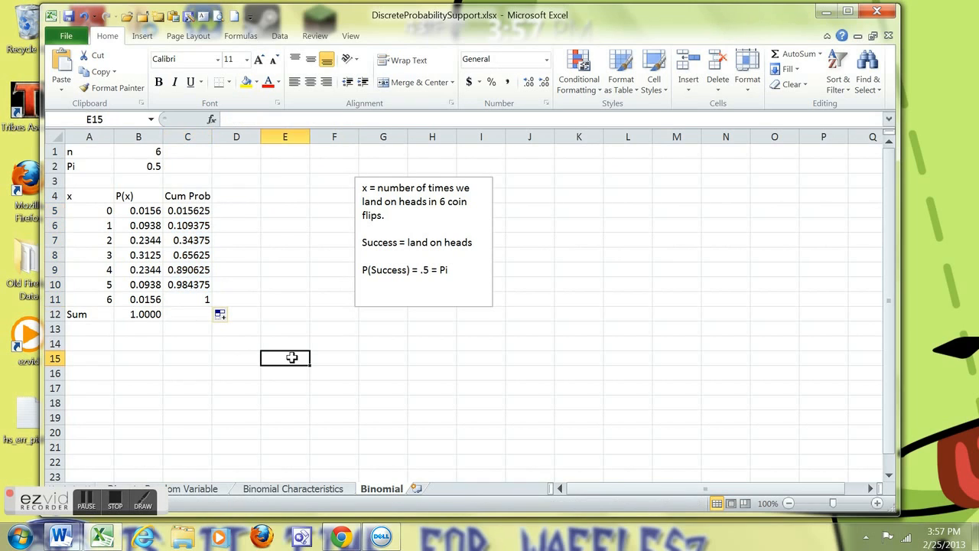
{"action": "left_click_drag", "start_coordinate": [192, 218], "coordinate": [193, 299]}
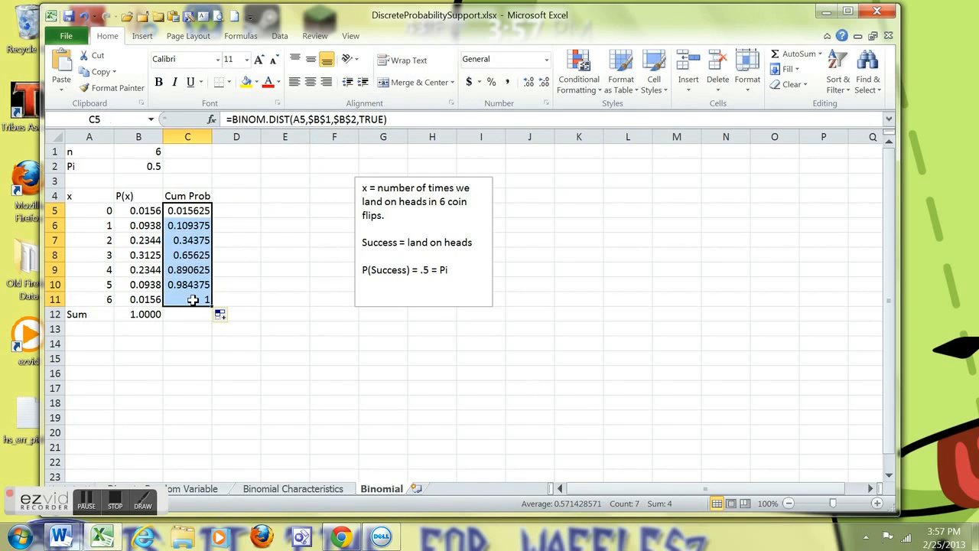
{"action": "left_click", "coordinate": [543, 85]}
{"action": "left_click", "coordinate": [544, 84]}
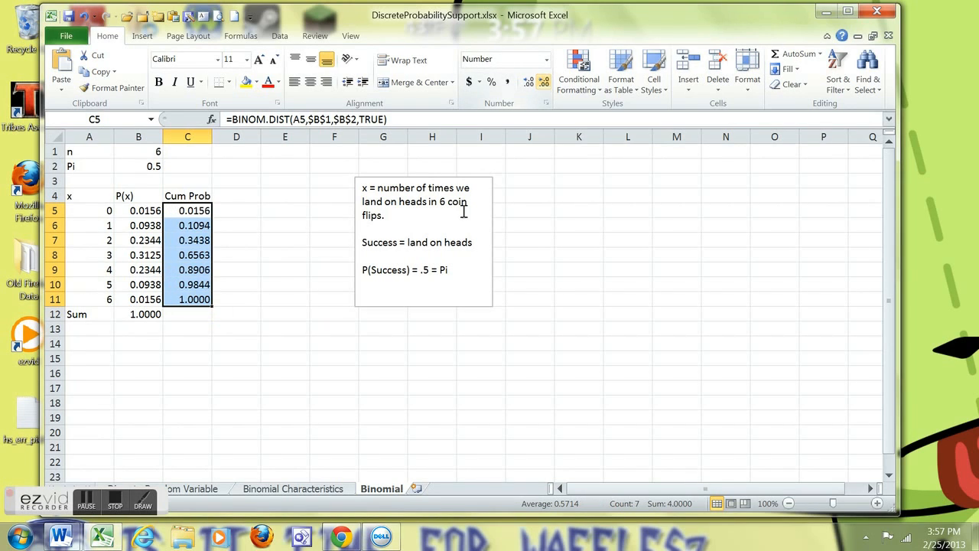
{"action": "left_click", "coordinate": [318, 406]}
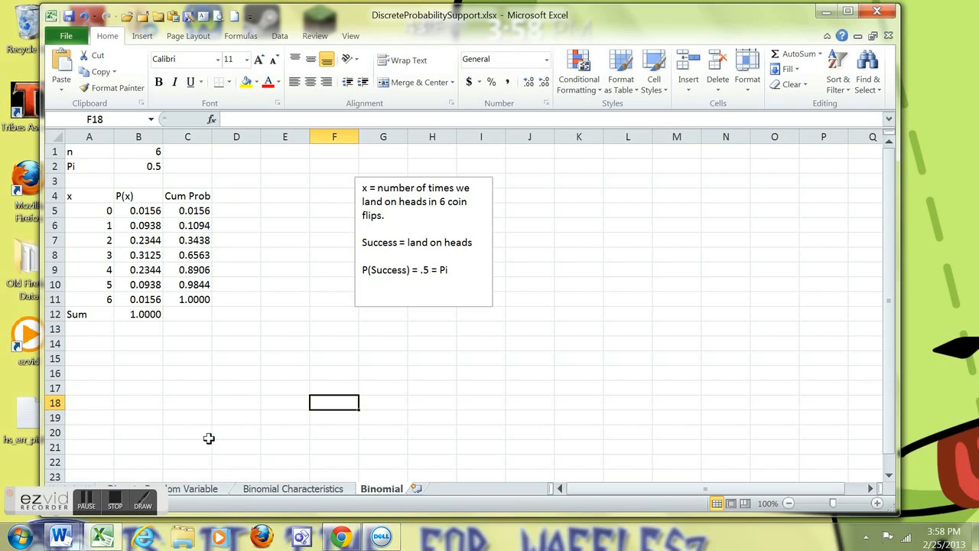
{"action": "left_click", "coordinate": [115, 506]}
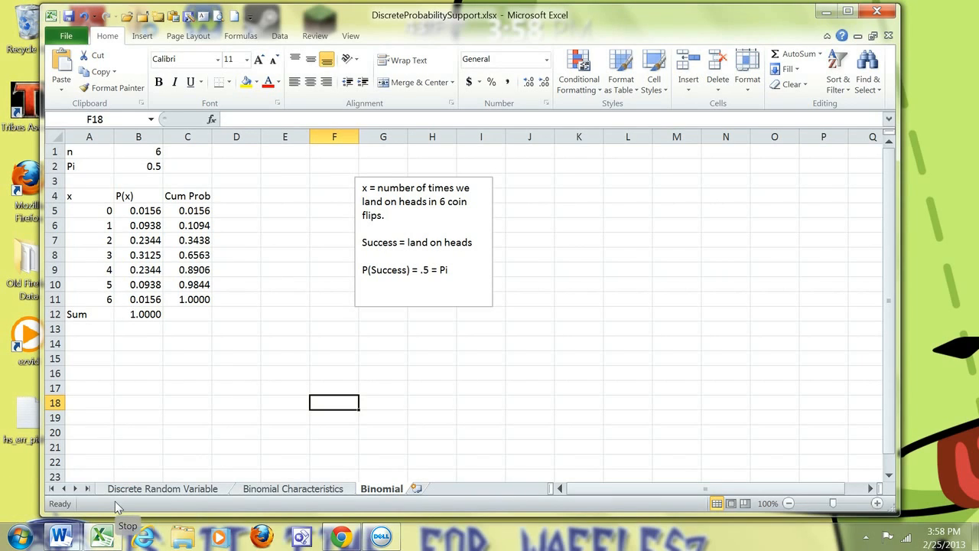